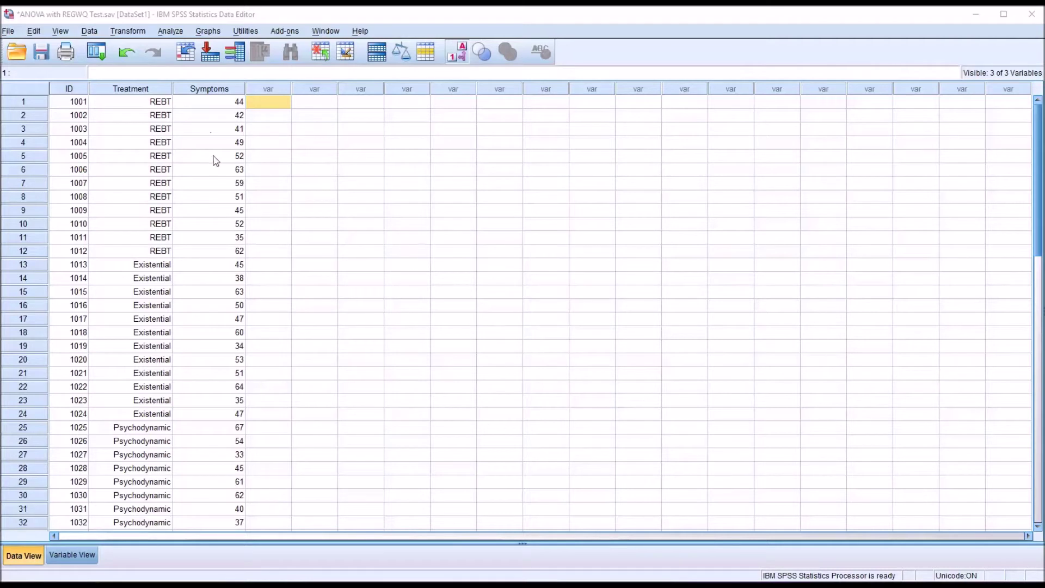
- Select and then deselect the Symptoms column in the data view, twice
click(207, 90)
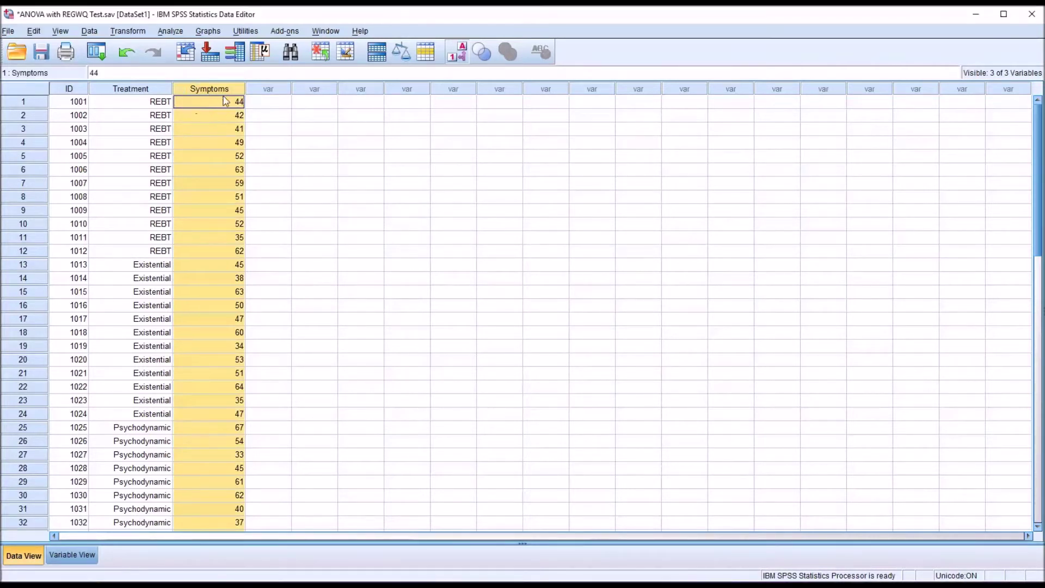
click(256, 106)
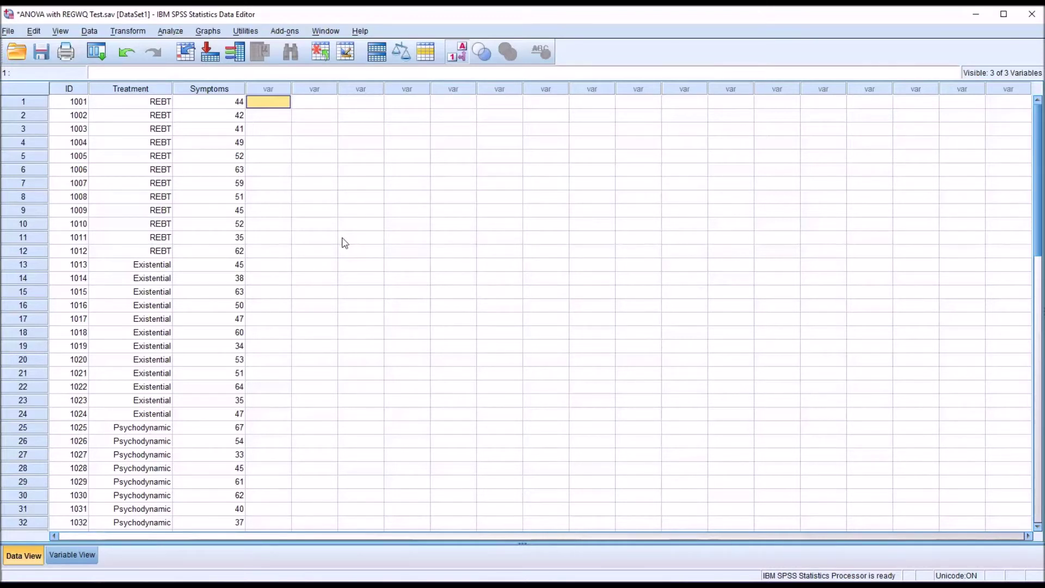
click(212, 93)
click(251, 104)
- Start a Frequencies analysis with Symptoms as the analysed variable
click(171, 31)
mouse_move(198, 63)
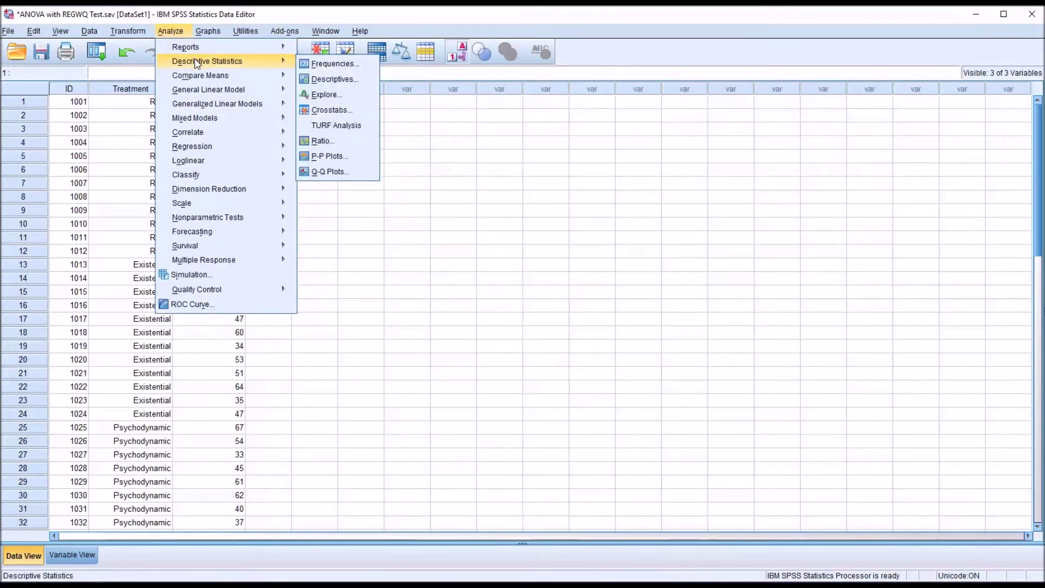
click(314, 65)
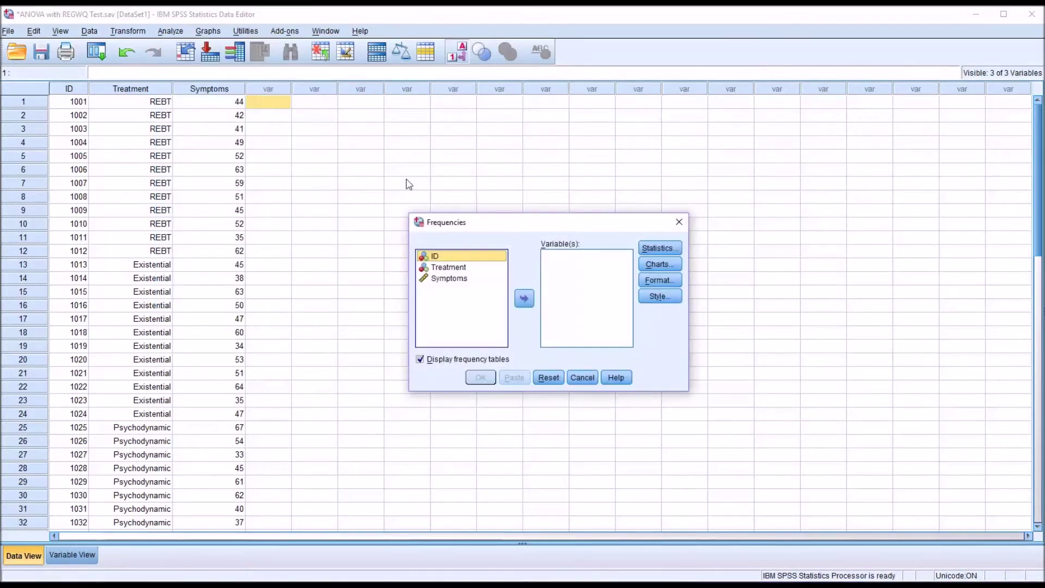
click(449, 279)
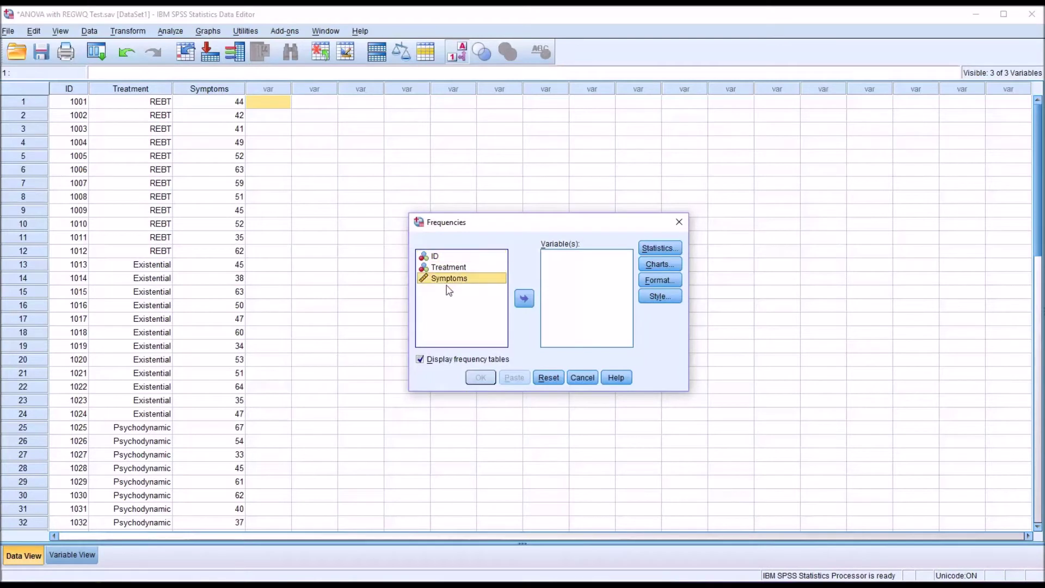
drag(449, 281, 557, 279)
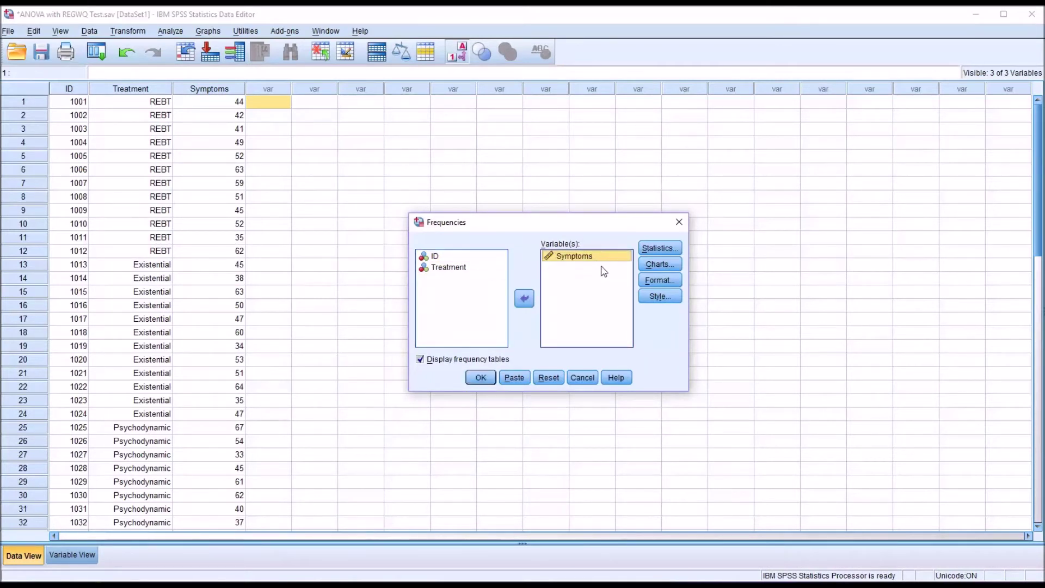
- Request mean, SD, variance, range, minimum, maximum and S.E. mean, hide frequency tables, and run
click(656, 250)
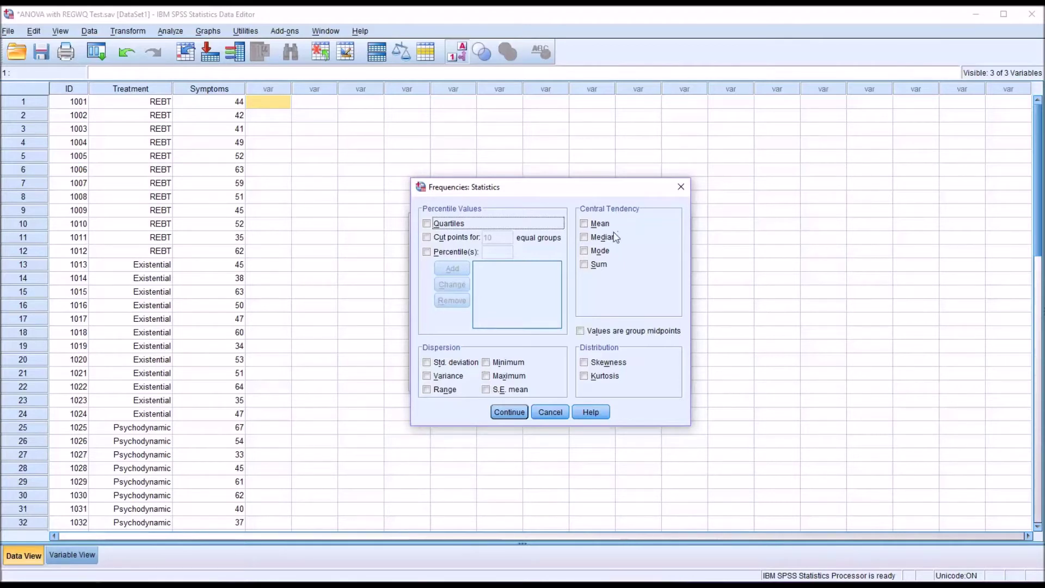
click(585, 224)
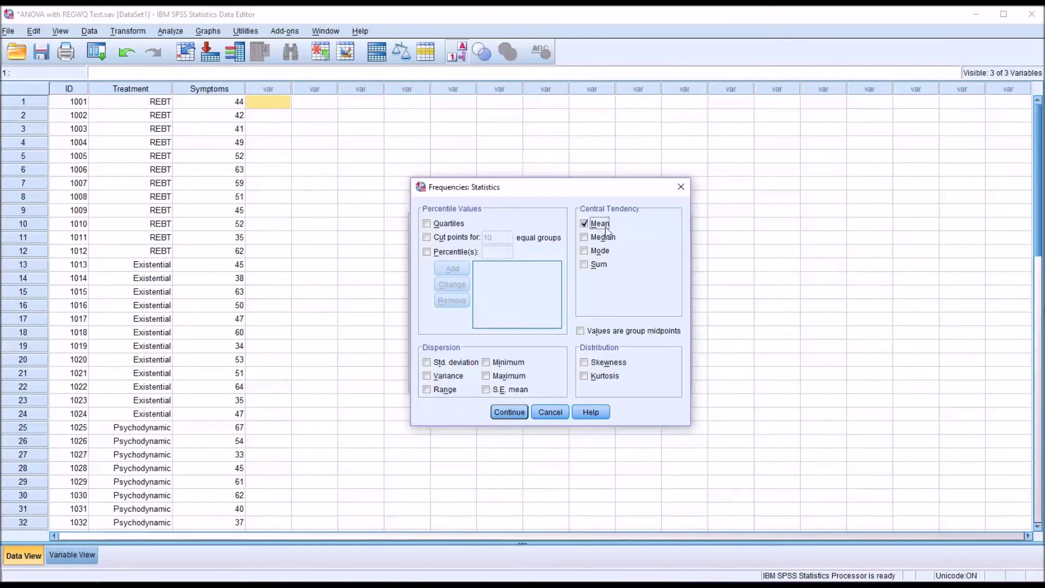
click(428, 364)
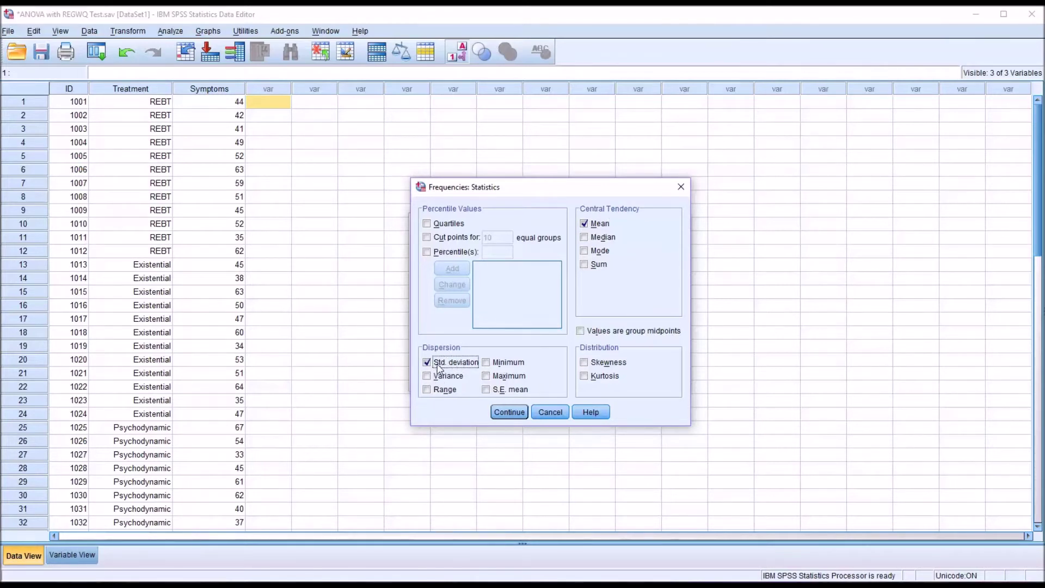
click(427, 376)
click(428, 389)
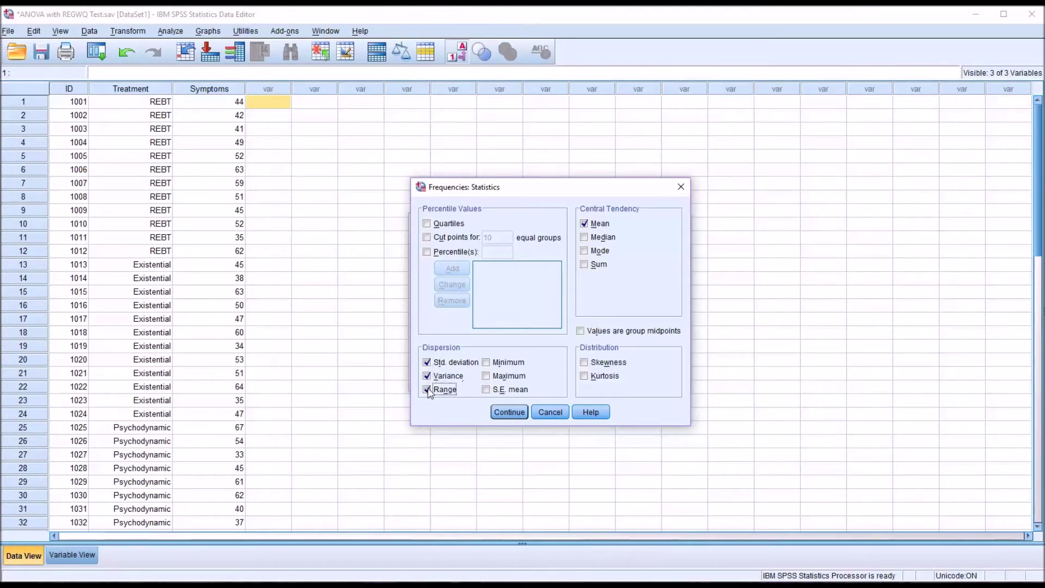
click(486, 363)
click(488, 377)
click(487, 391)
click(506, 413)
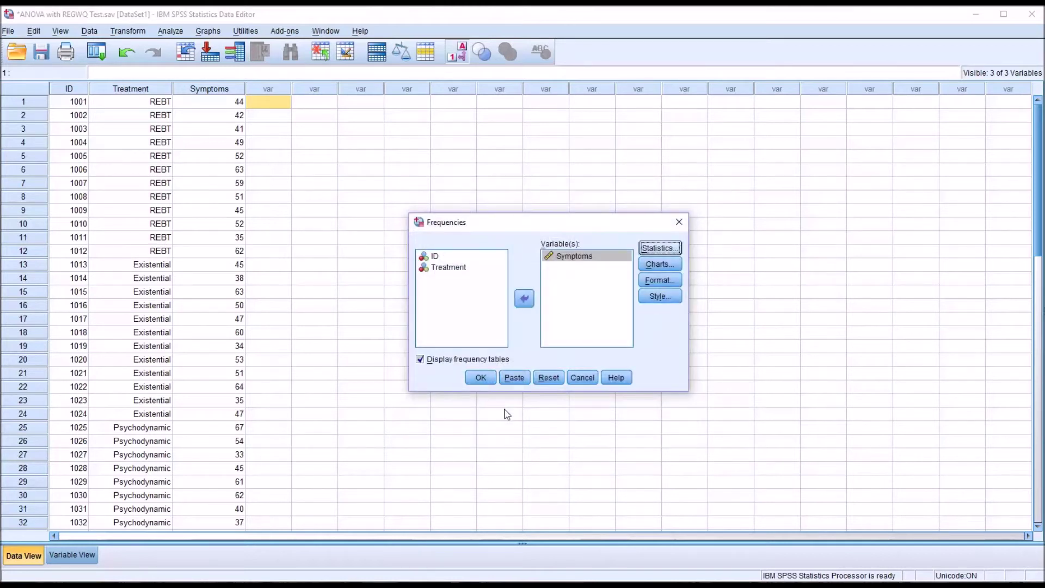
click(420, 361)
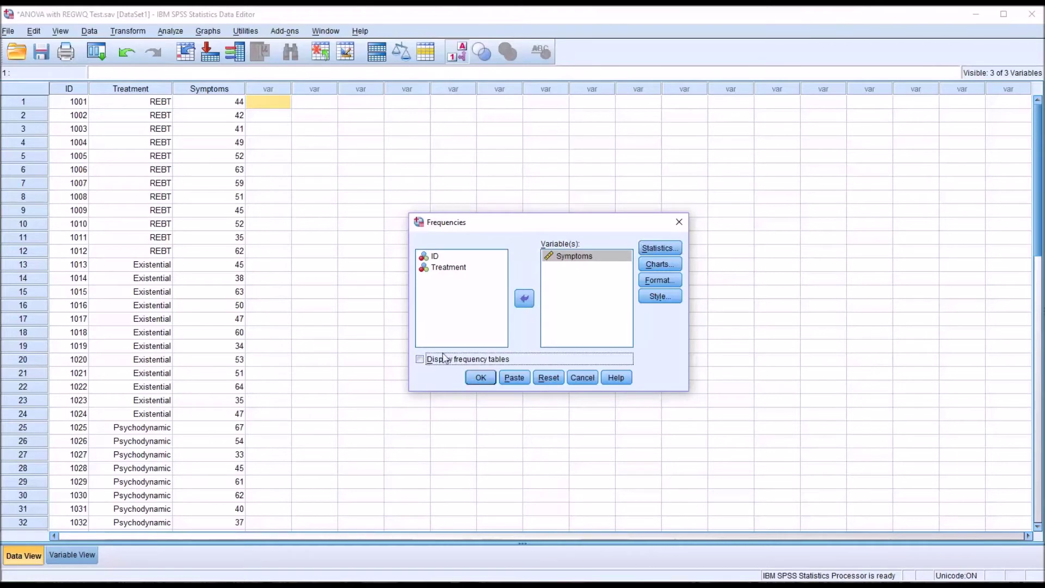
click(482, 379)
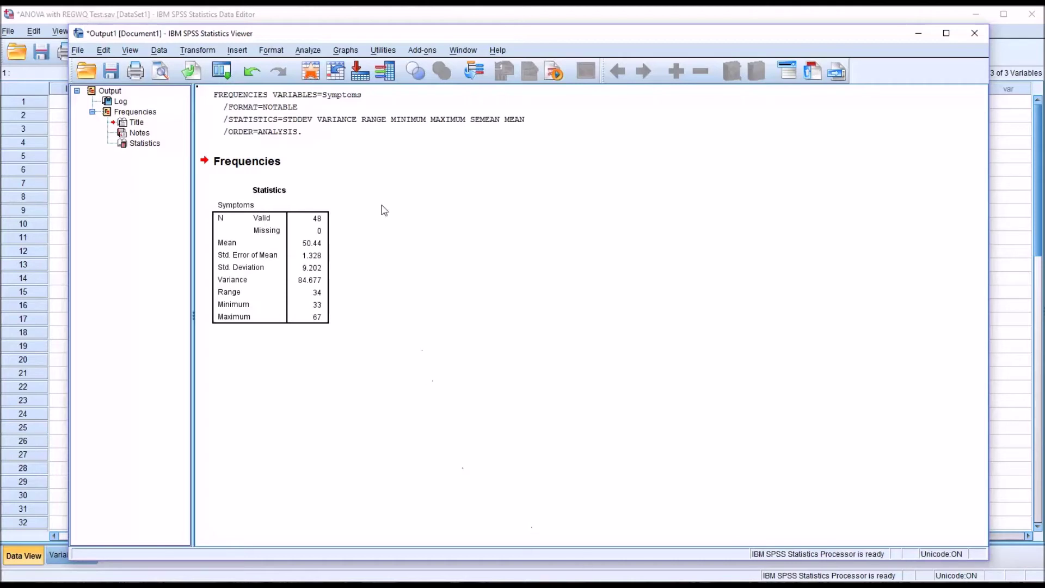
- Start a Descriptives analysis with Symptoms as the analysed variable
click(307, 50)
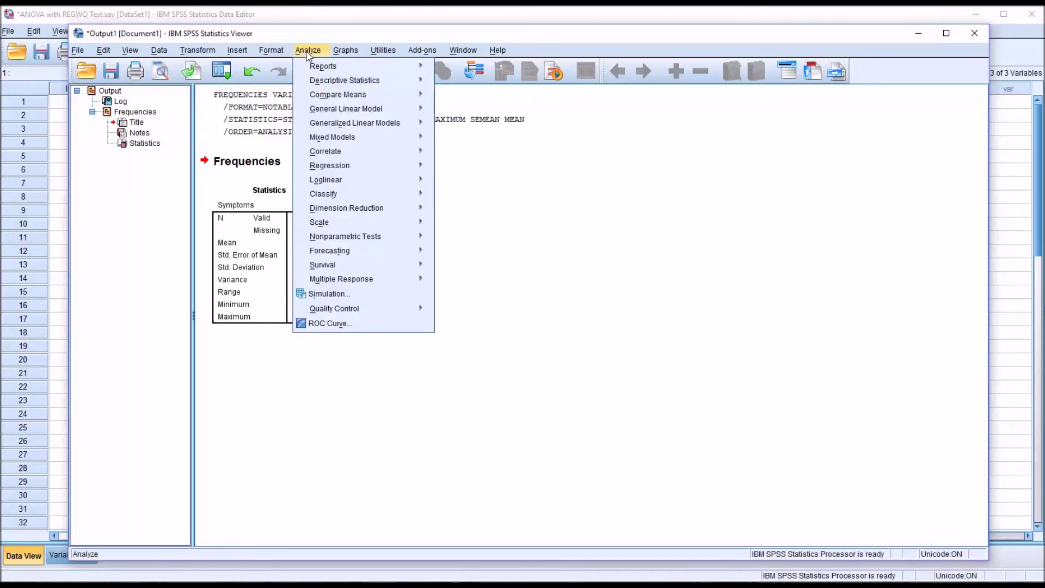
mouse_move(340, 81)
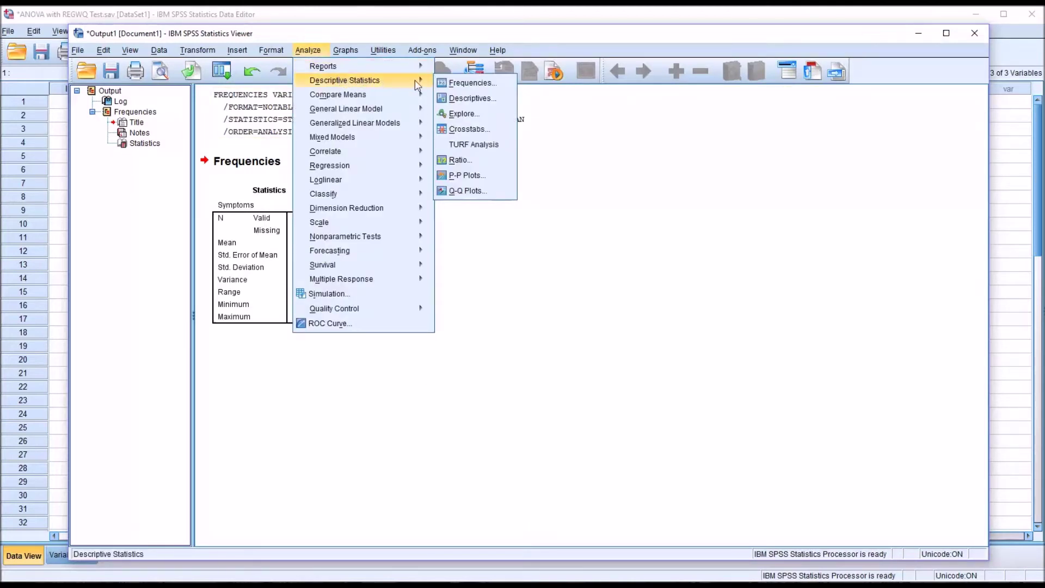
click(459, 99)
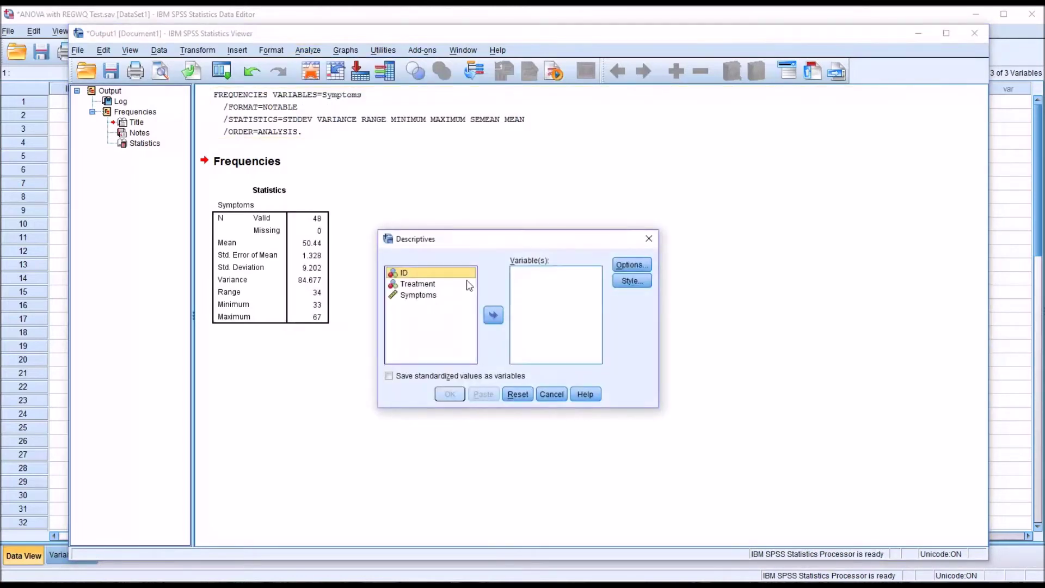
drag(419, 295, 533, 288)
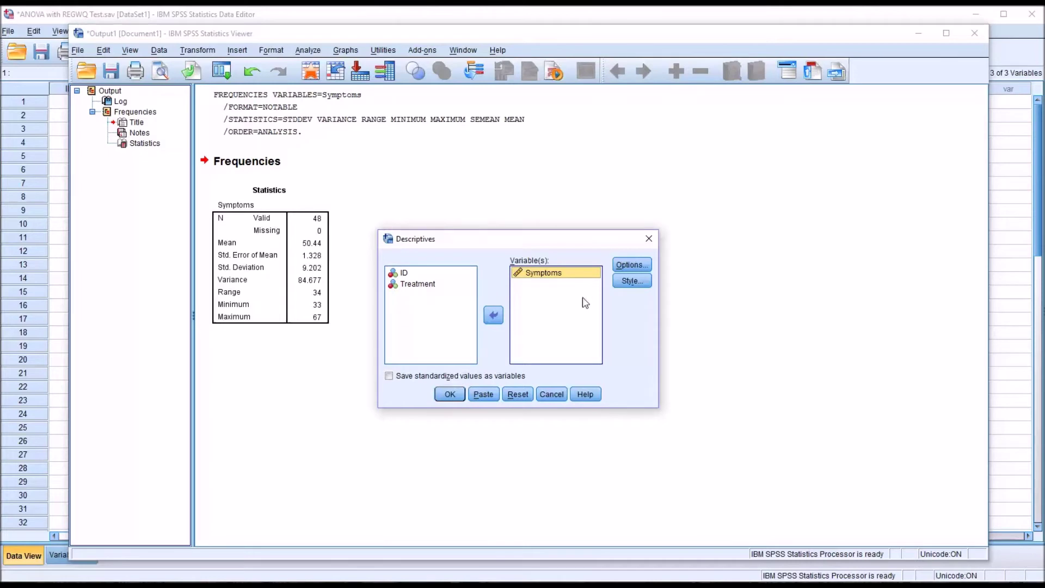
- Add variance, range and S.E. mean to the default statistics and run Descriptives
click(626, 266)
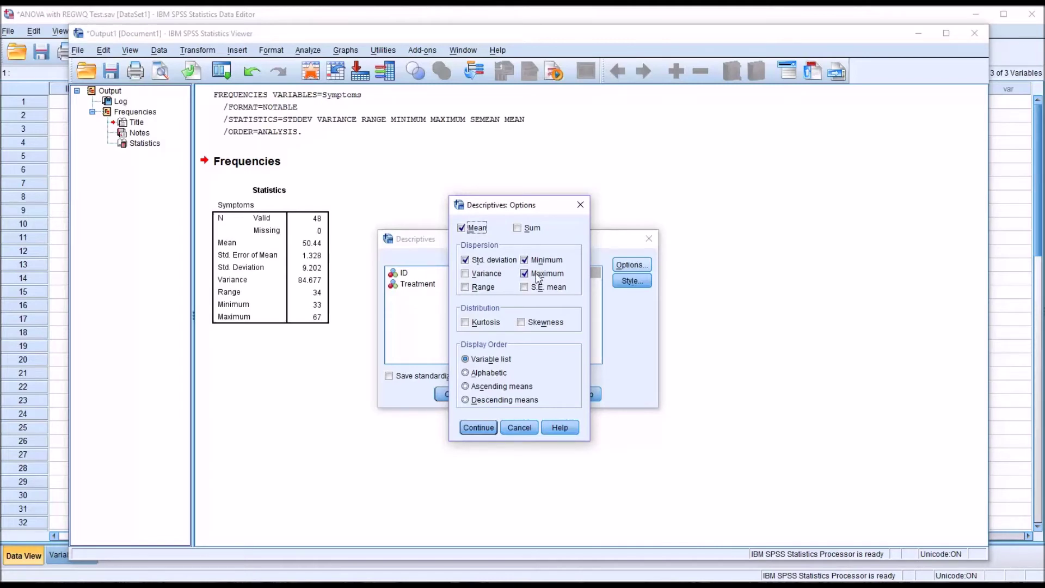
click(466, 273)
click(466, 287)
click(525, 288)
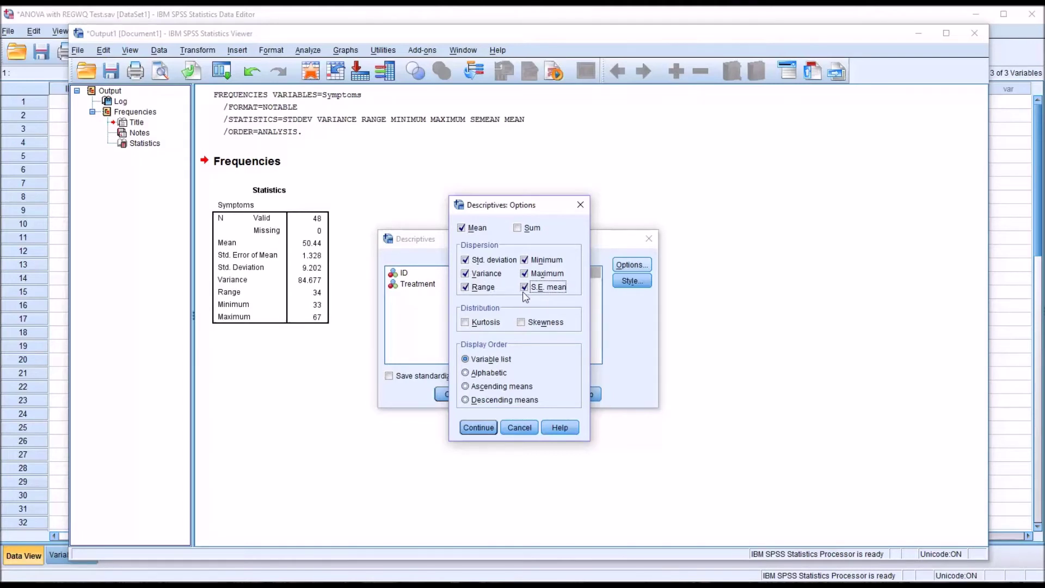
click(481, 429)
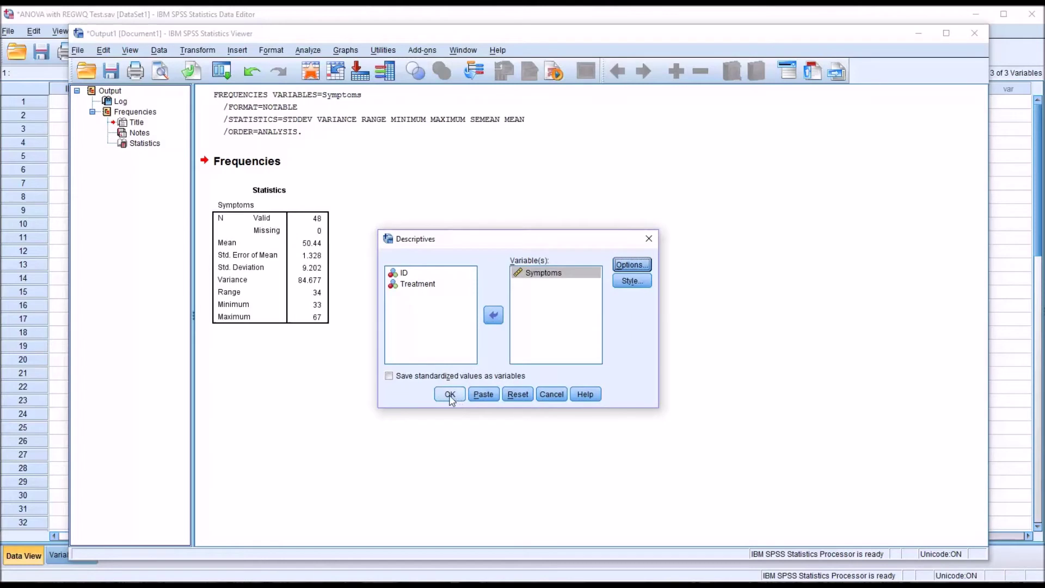
click(450, 396)
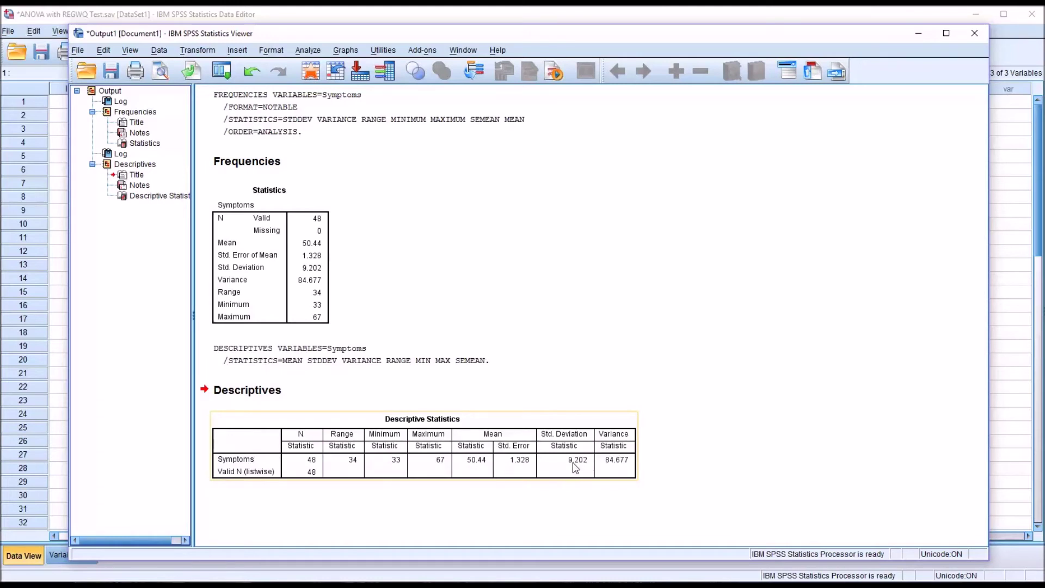
click(630, 513)
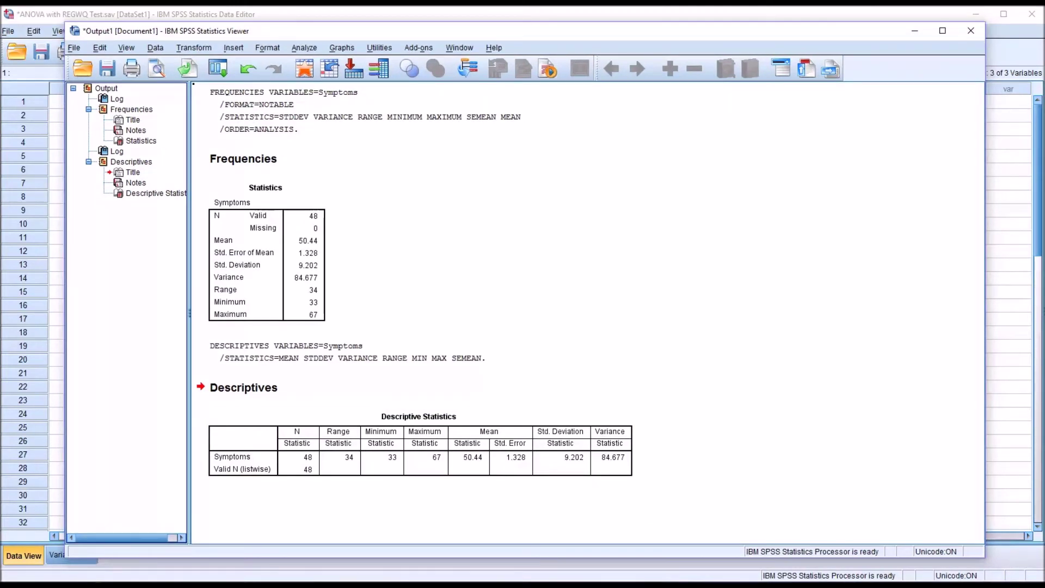
click(537, 469)
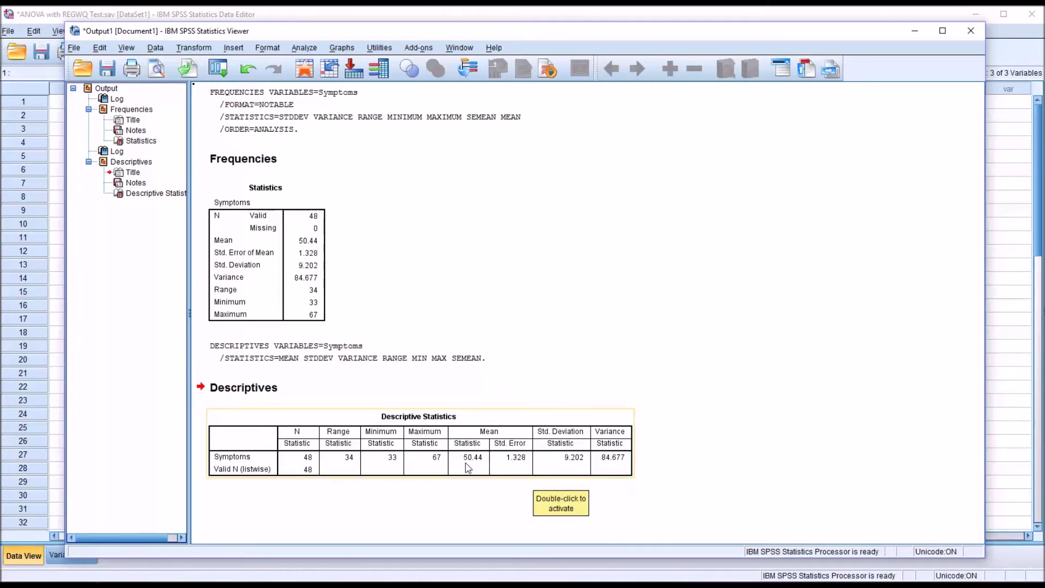
click(539, 515)
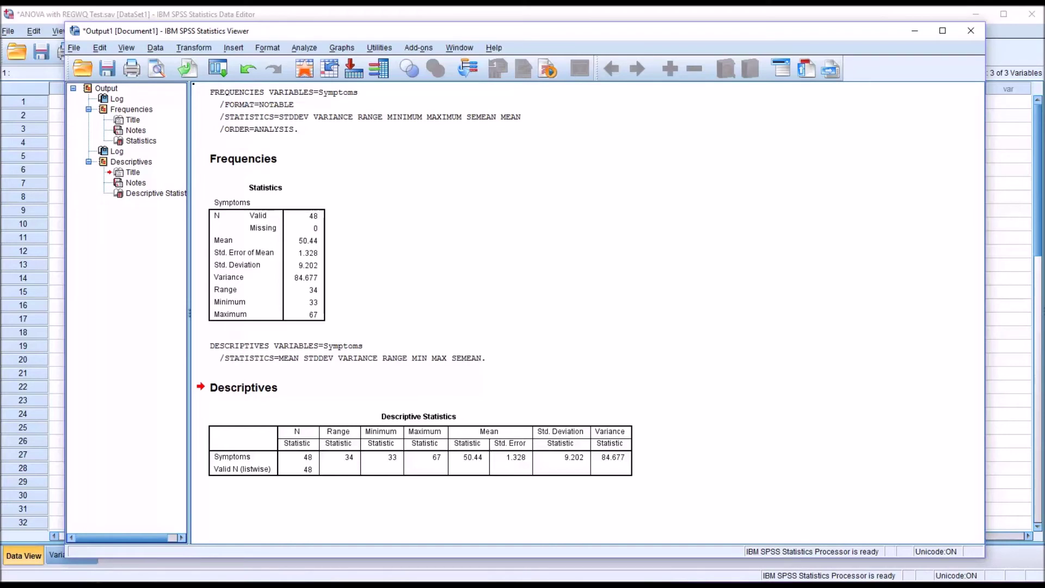
click(504, 475)
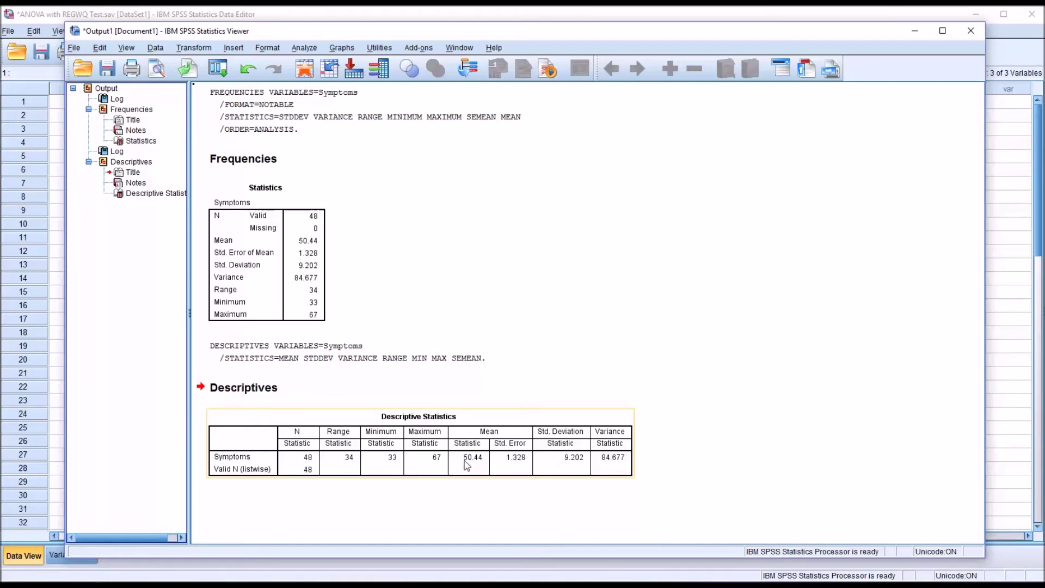
click(462, 490)
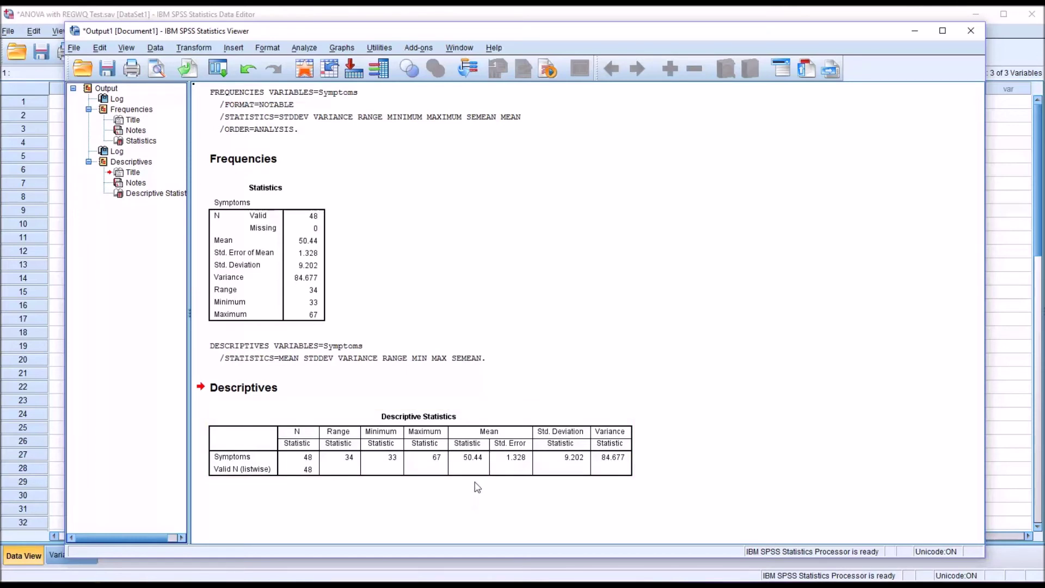
click(491, 471)
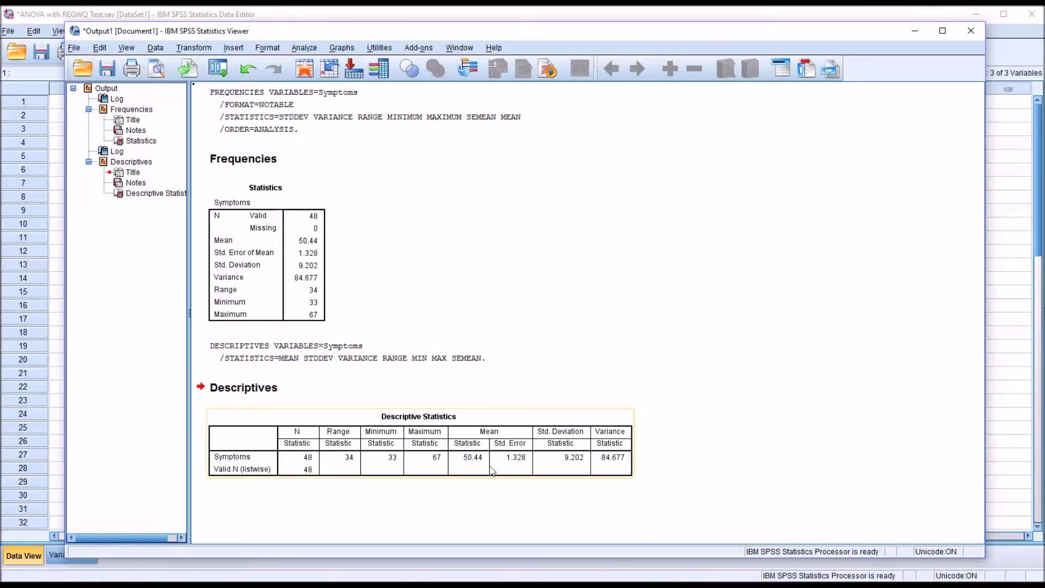
click(496, 494)
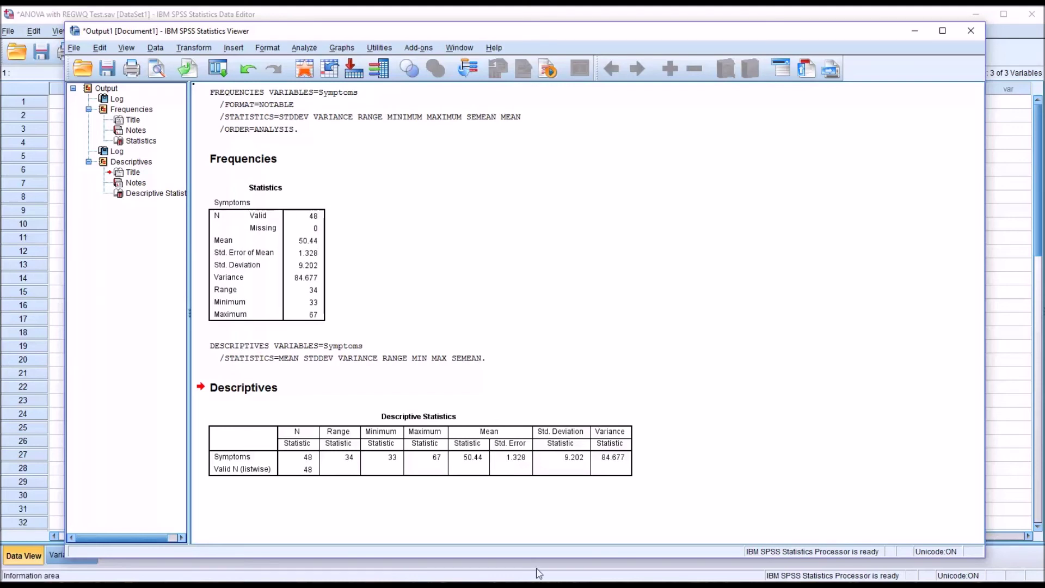
click(509, 472)
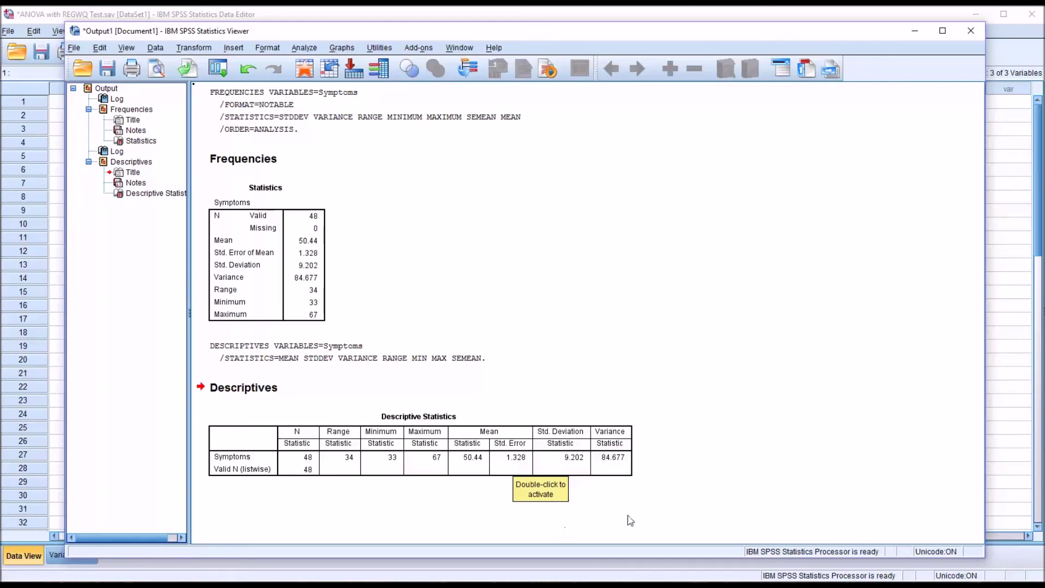
click(470, 468)
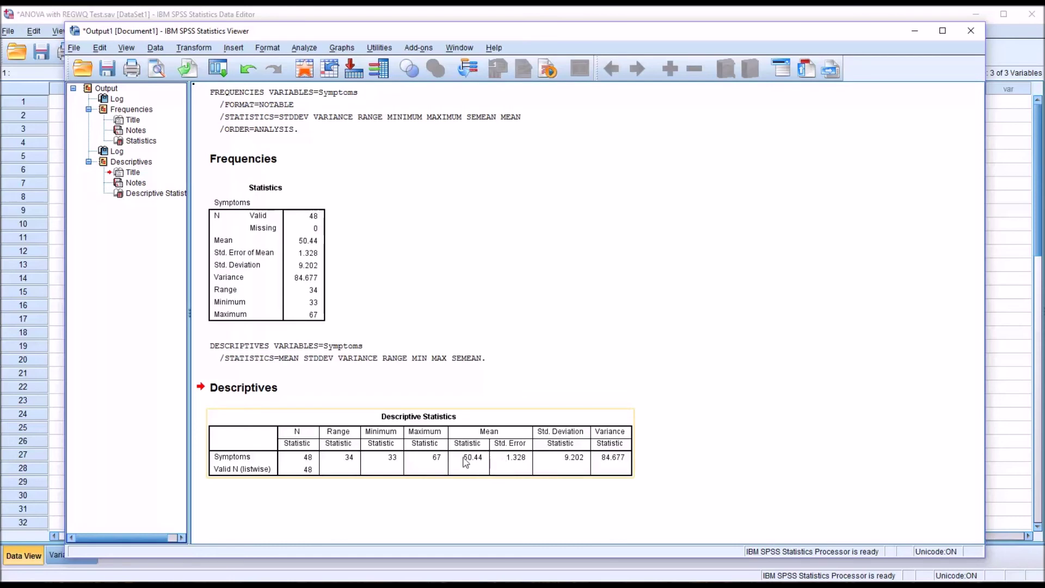
click(492, 481)
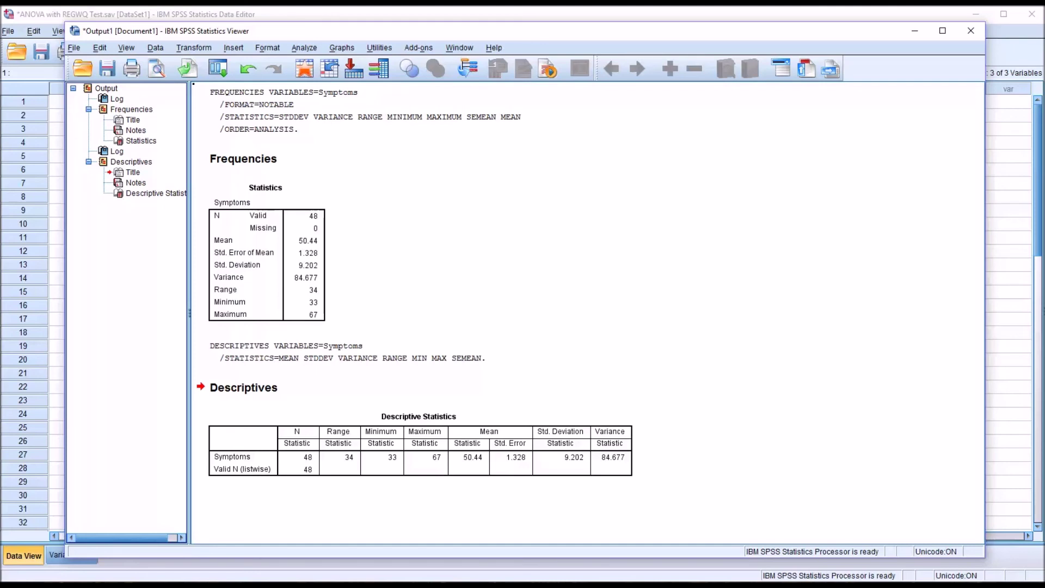
click(562, 466)
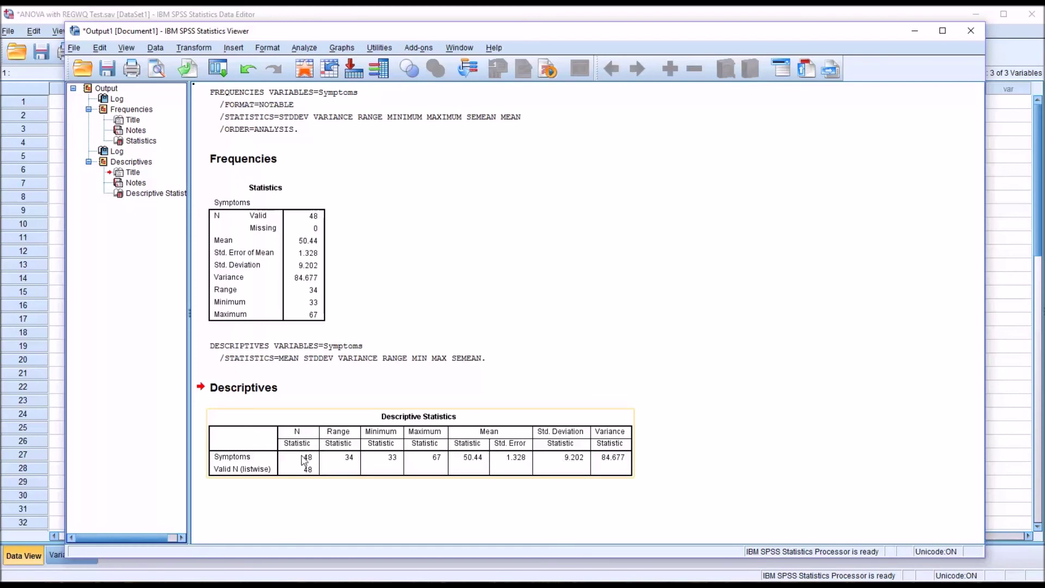
click(443, 516)
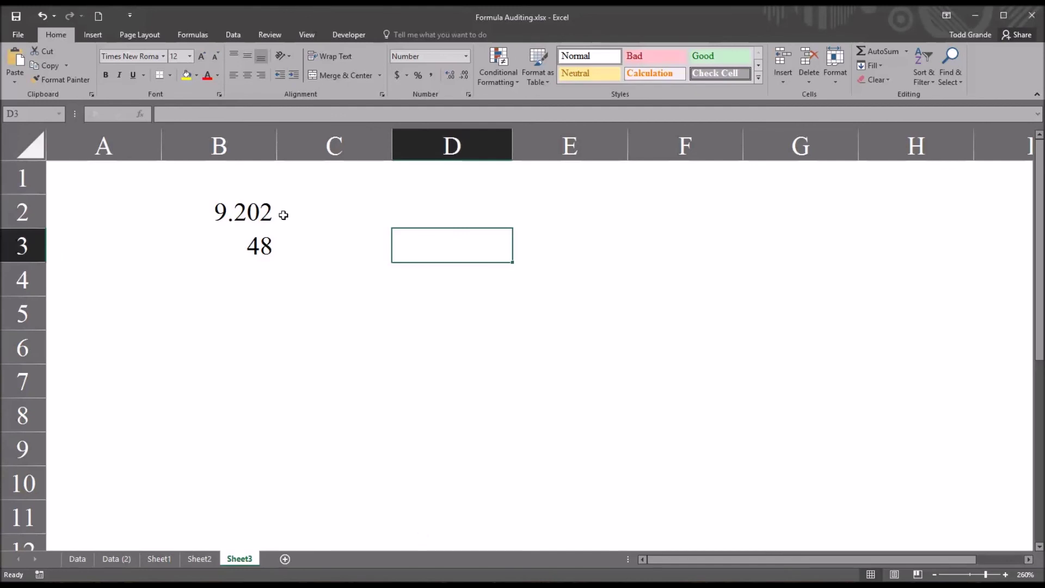
- Check cells B2 (standard deviation 9.202) and B3 (sample size 48) in Excel
click(238, 210)
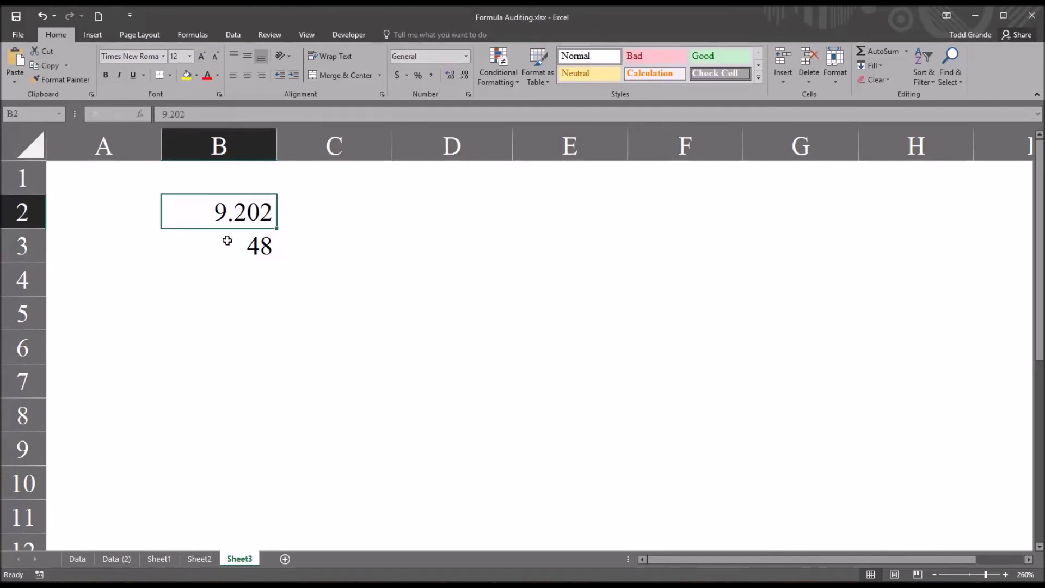
click(226, 238)
click(397, 242)
key(Left)
key(Left)
- Enter =B2/SQRT(B3) in D3, giving 1.328, then return to the SPSS output
click(439, 238)
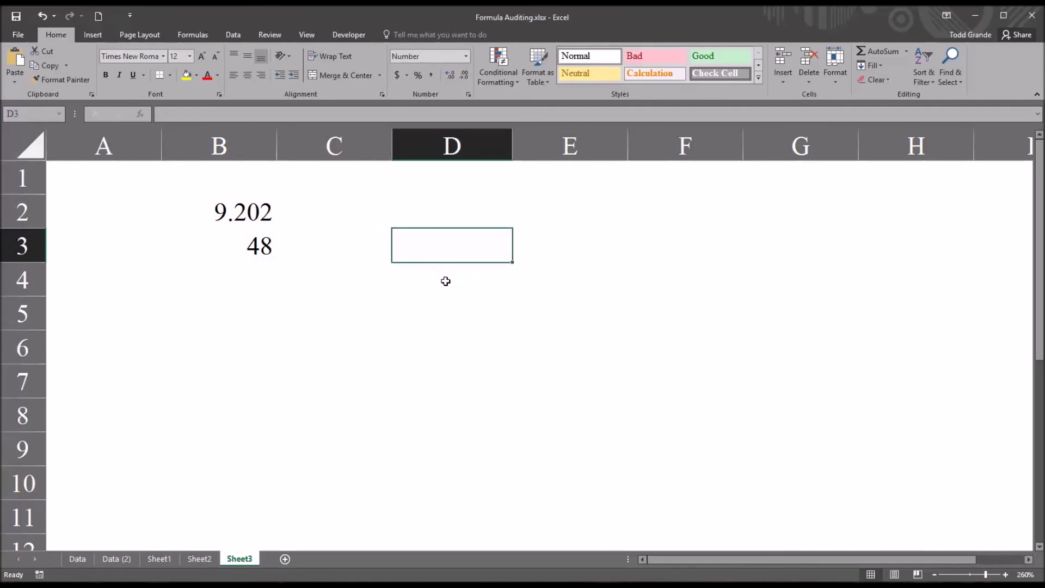
text(=)
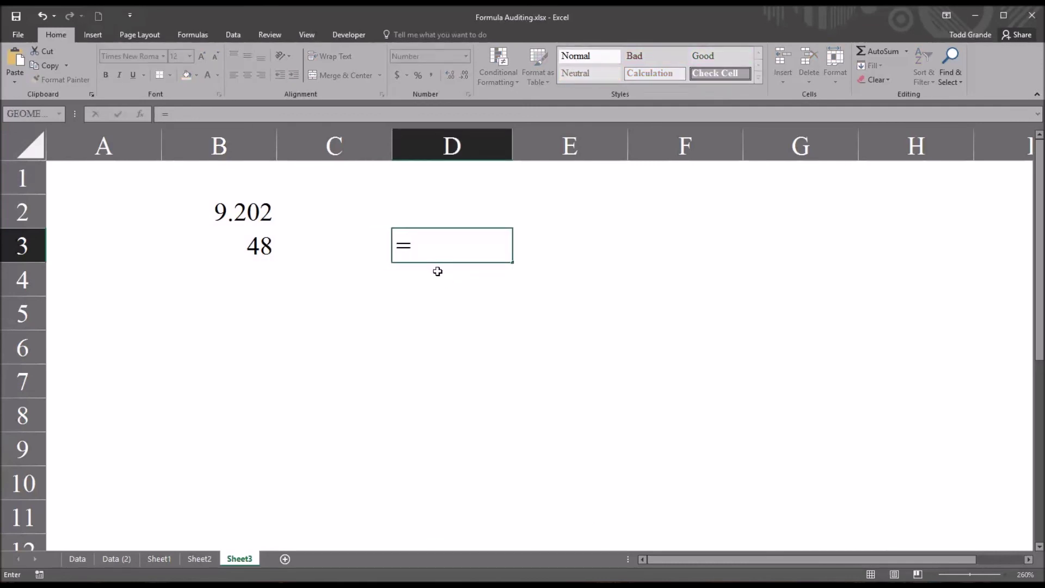
click(233, 215)
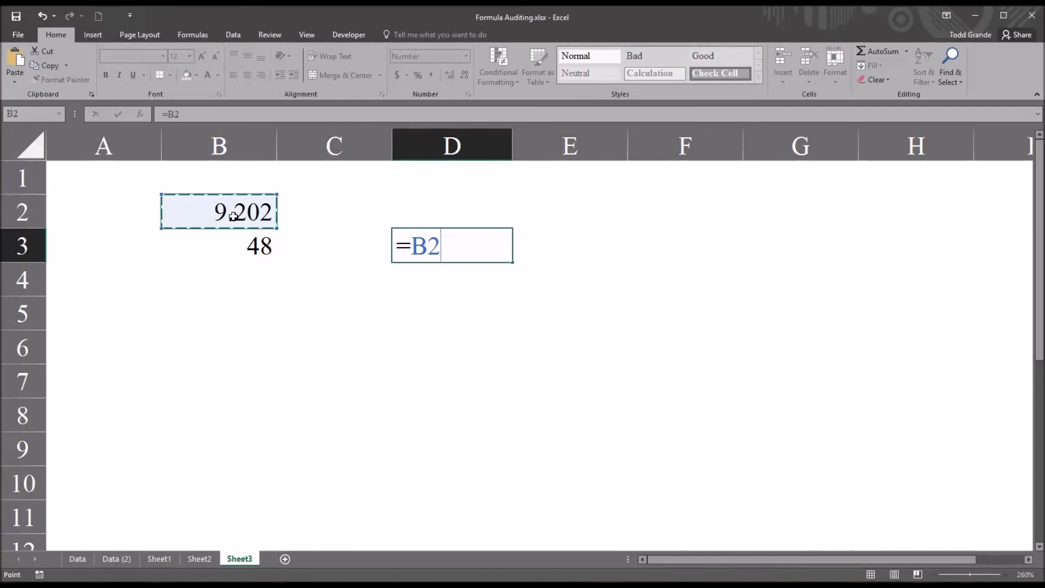
text(/)
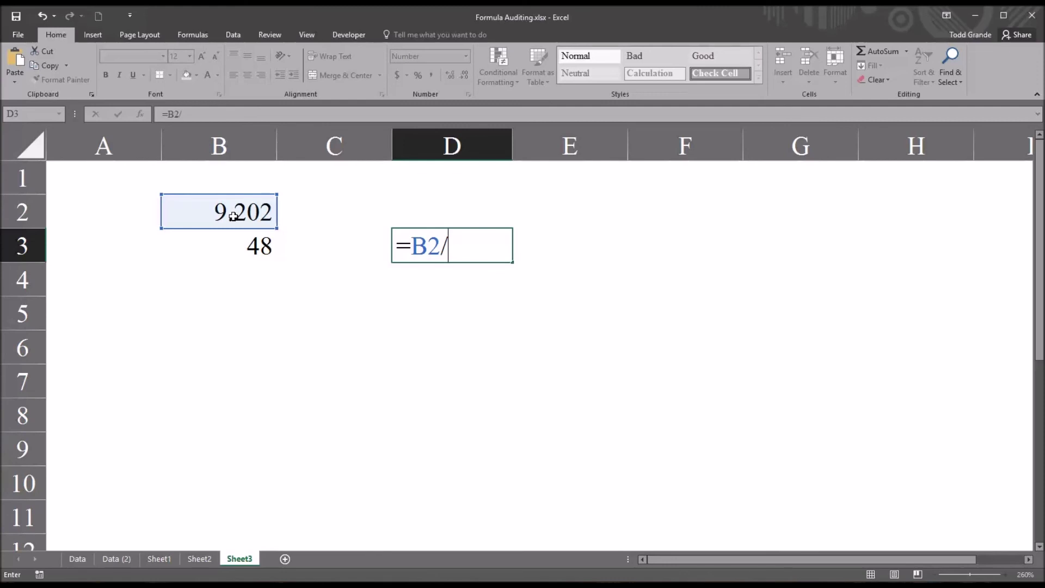
text(sqrt)
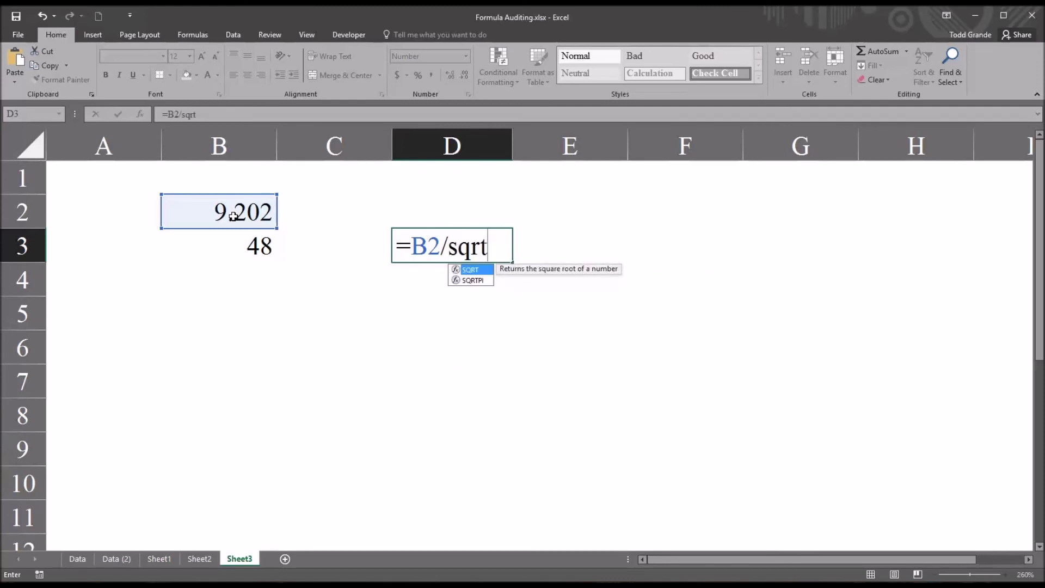
text(()
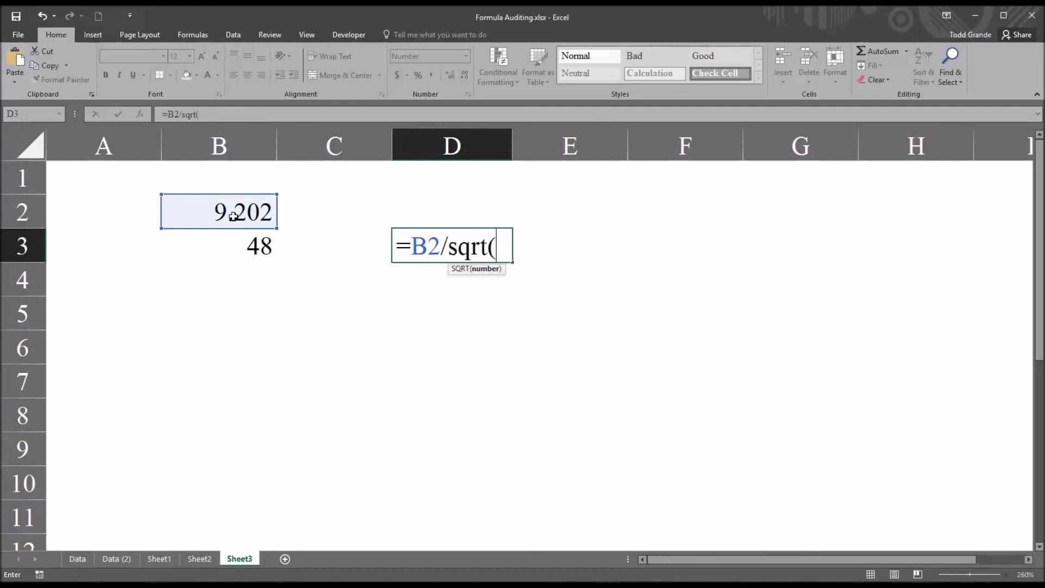
click(252, 248)
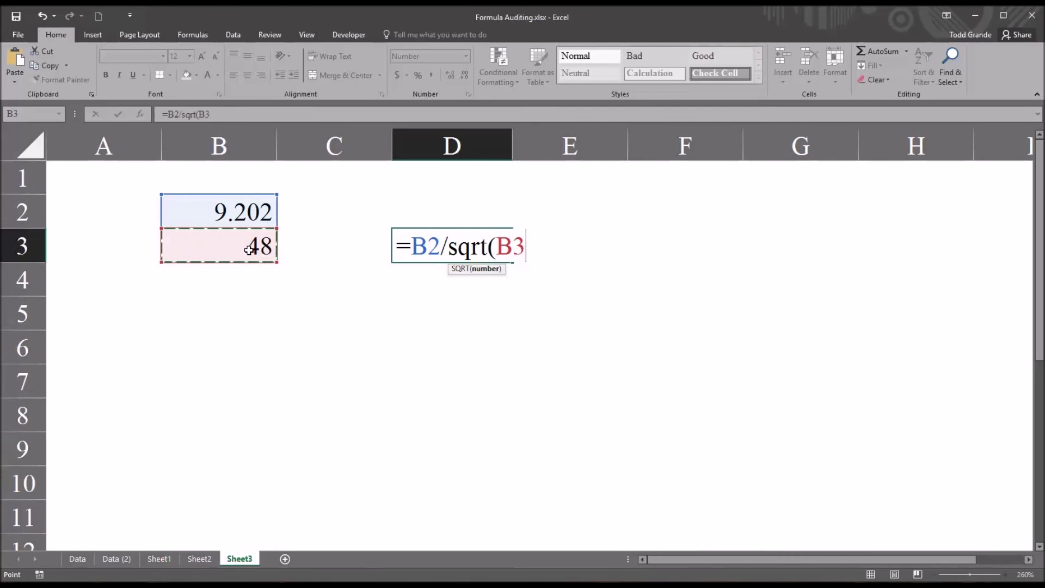
text())
key(Return)
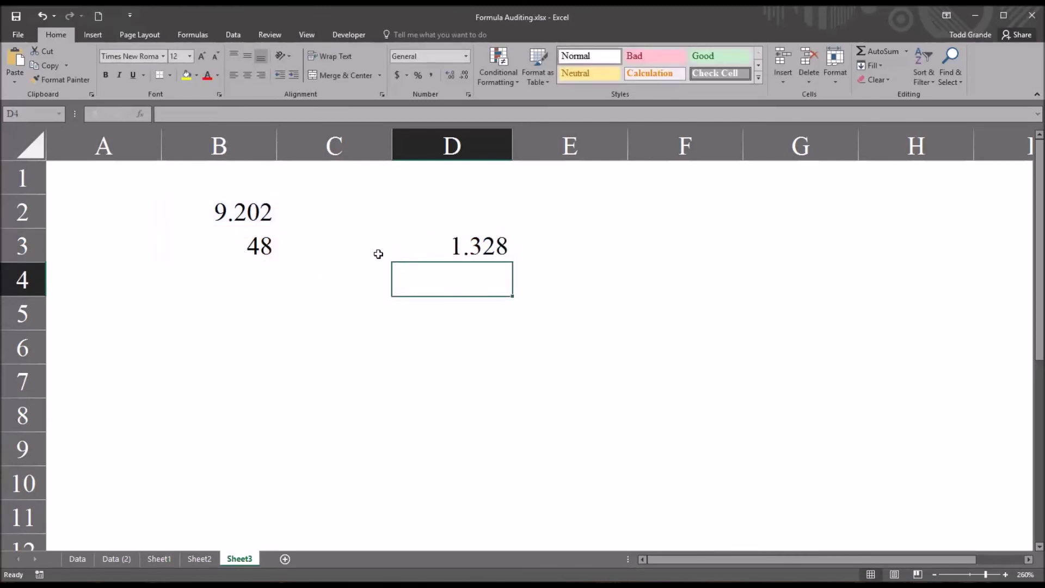
click(444, 247)
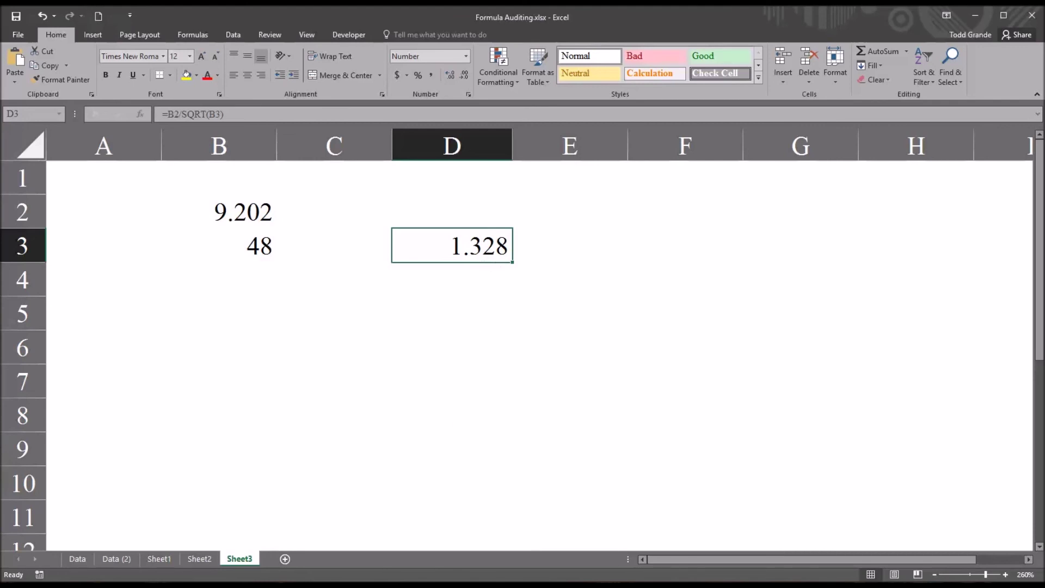
click(326, 566)
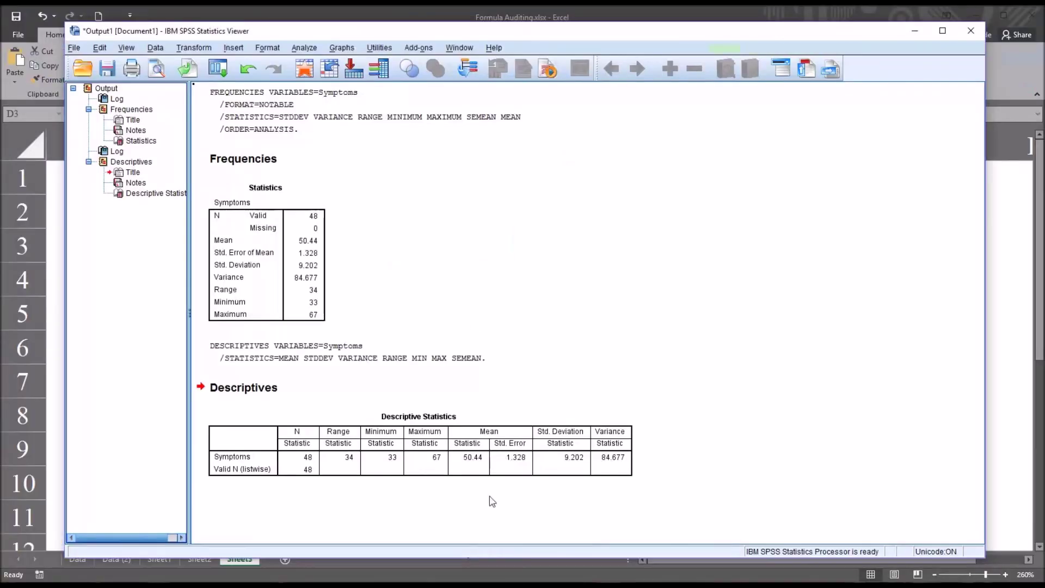